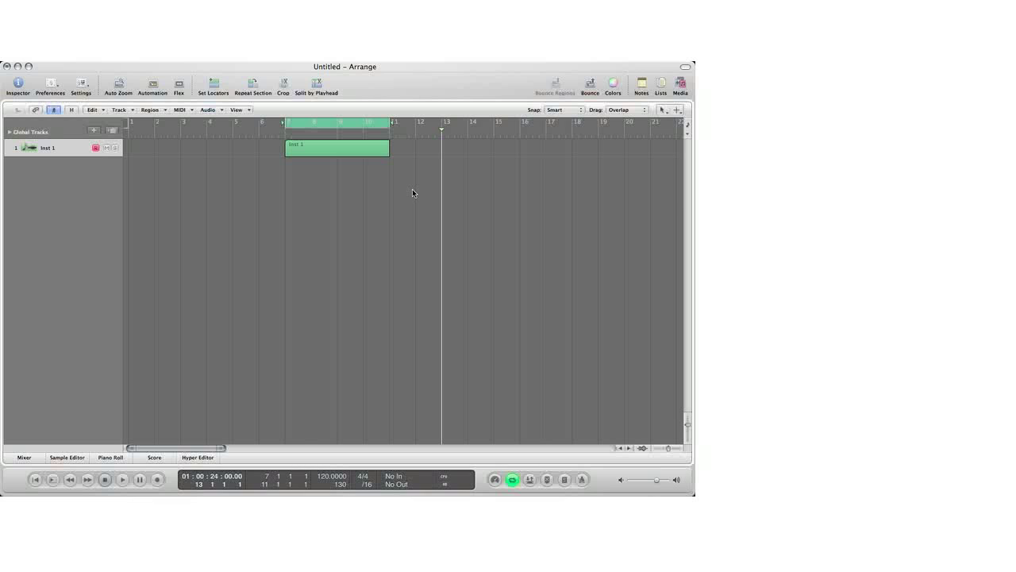
Copy the bars 7–11 Inst 1 region and paste a duplicate at bar 14
left_click(343, 152)
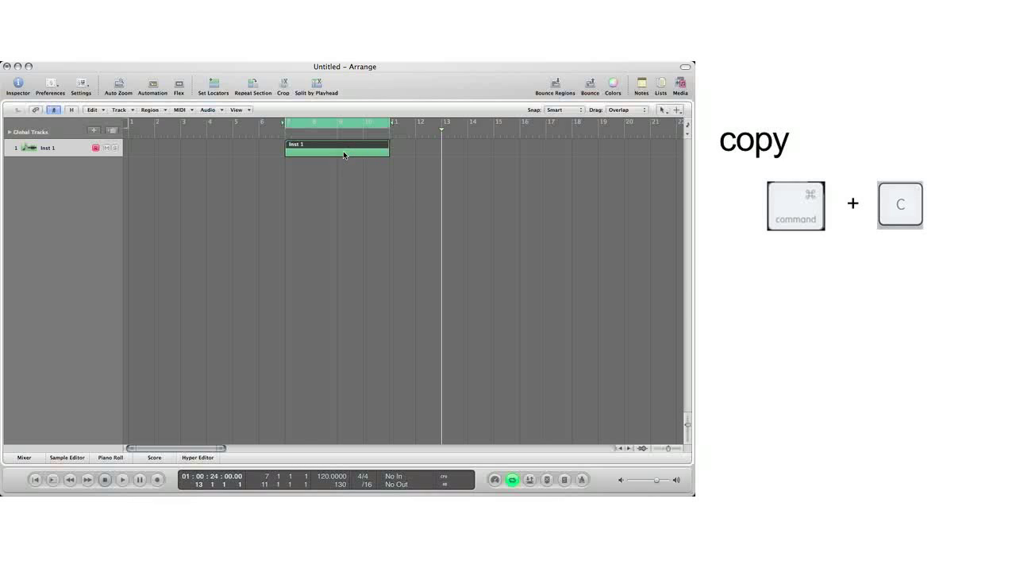
key("super+c")
left_click(467, 137)
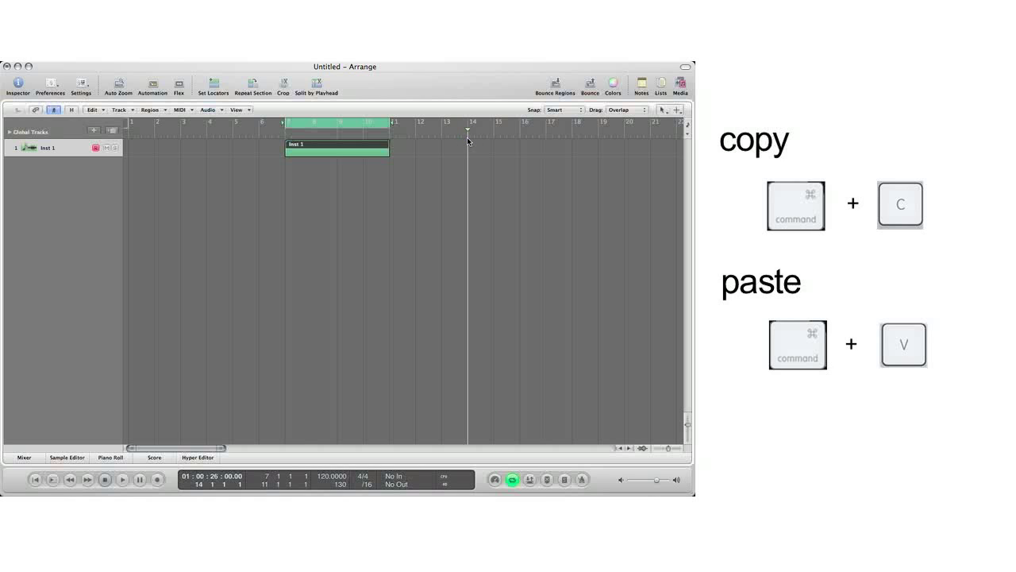
key("super+v")
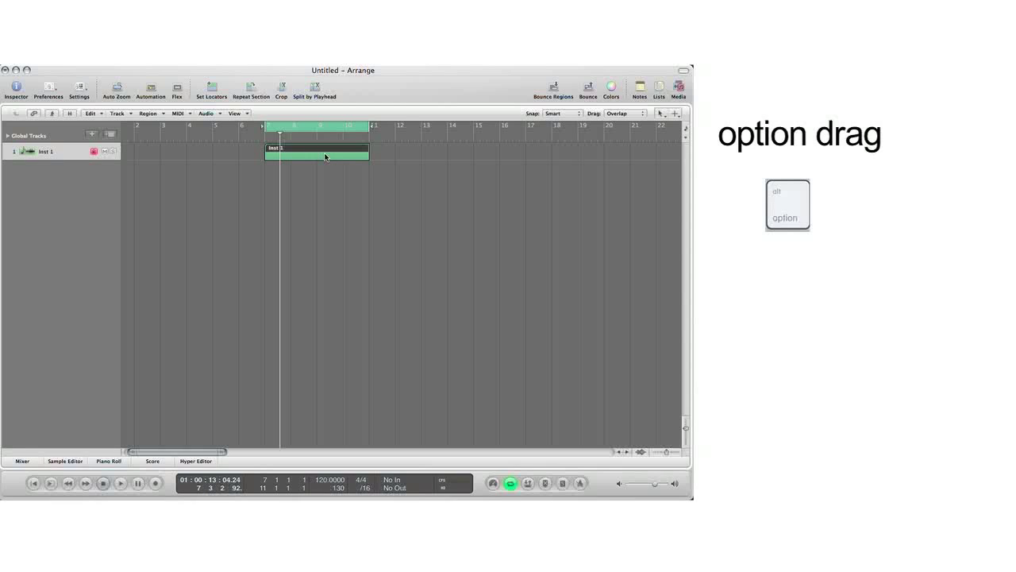
left_click_drag(325, 157, 479, 160)
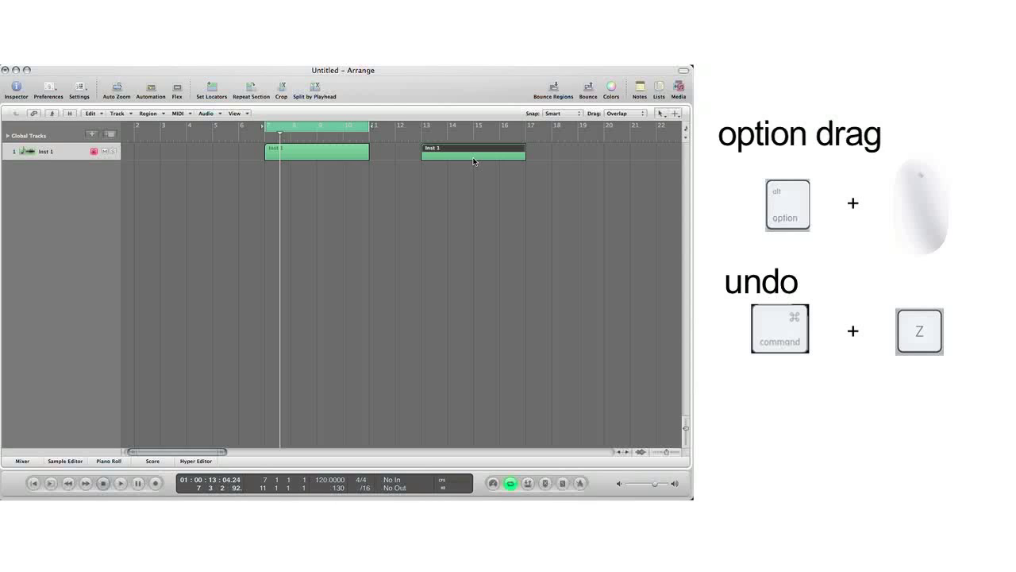
key("super+z")
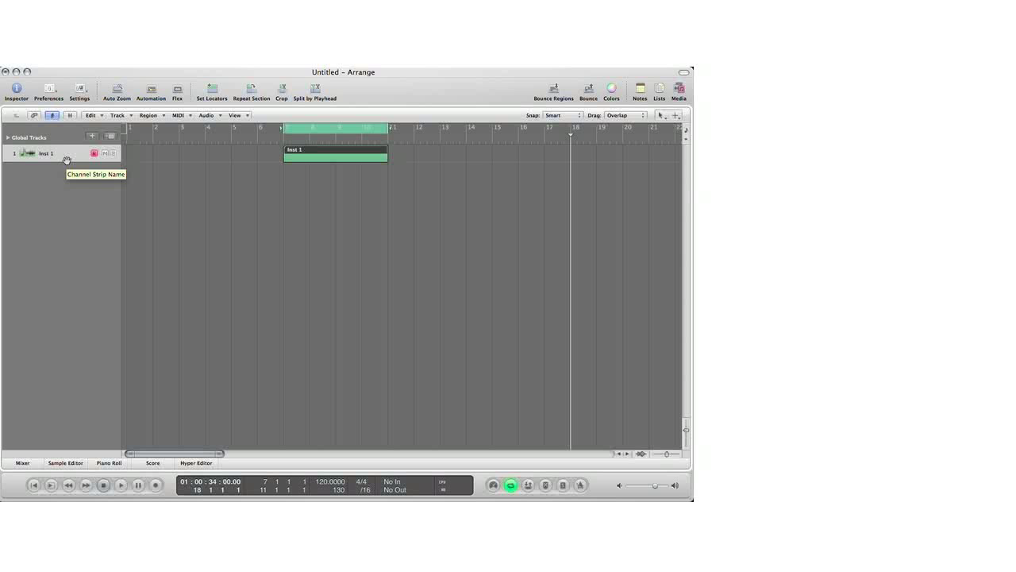
left_click(85, 204)
key("super+d")
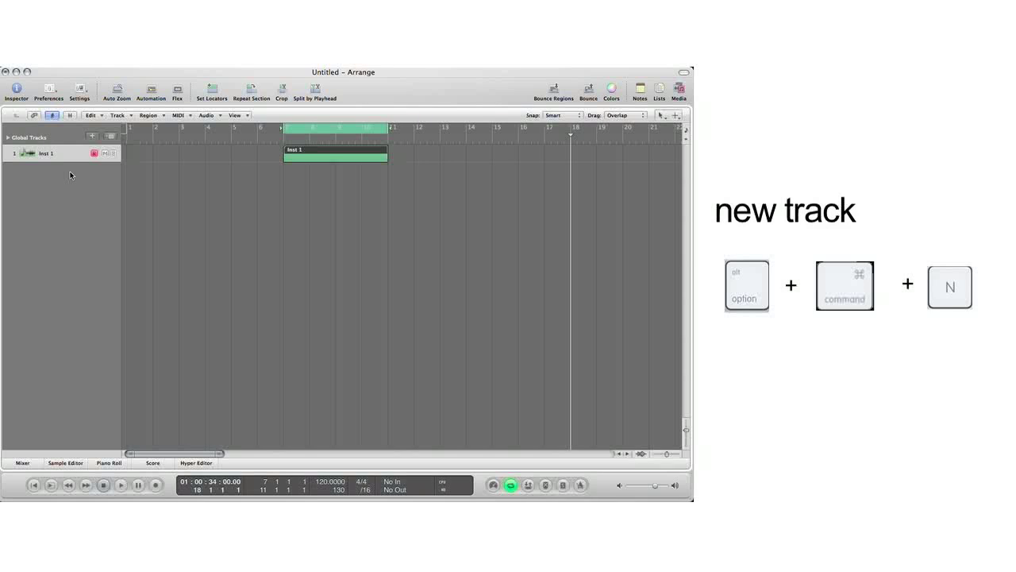
Create a new Software Instrument track, Inst 2, using Option+Cmd+N
key("alt+super+n")
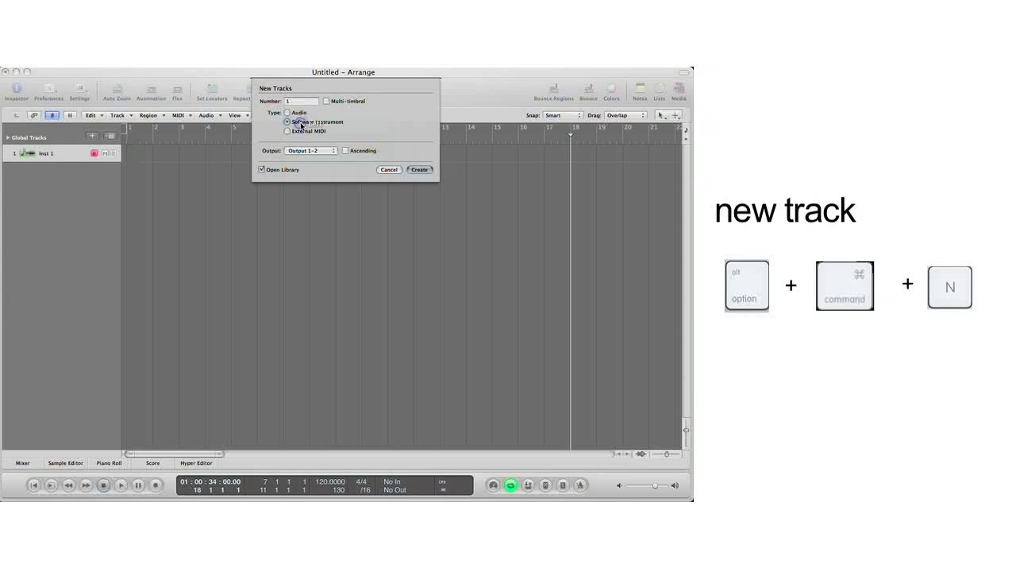
left_click(418, 169)
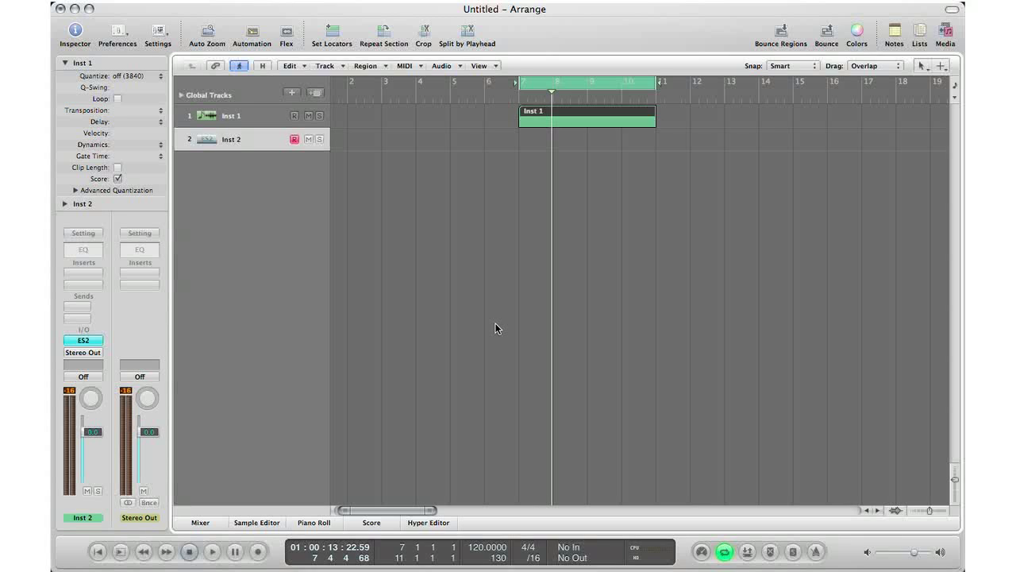
Show the Caps Lock musical typing keyboard and play a test note with the A key
key("Caps_Lock")
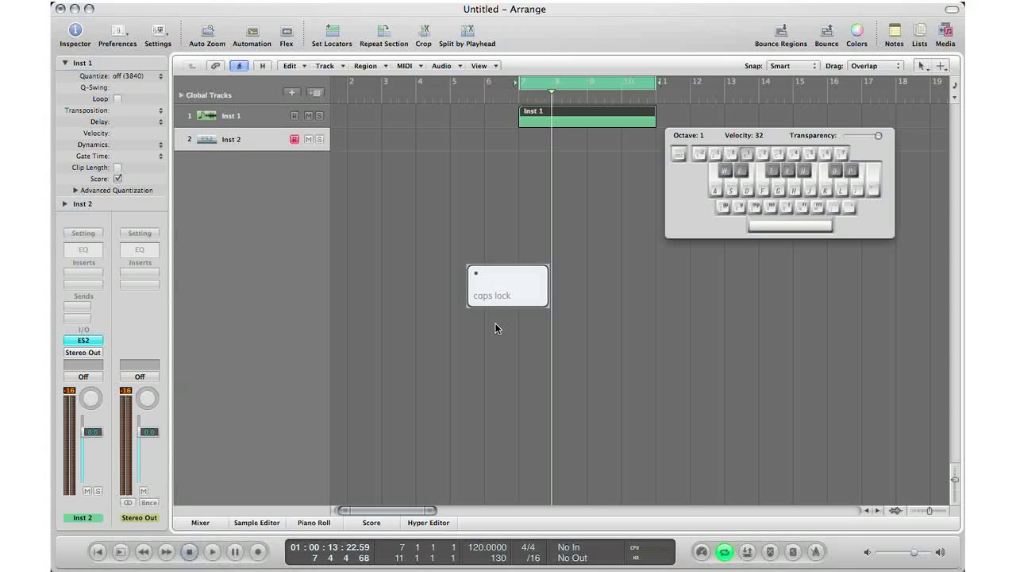
key("a")
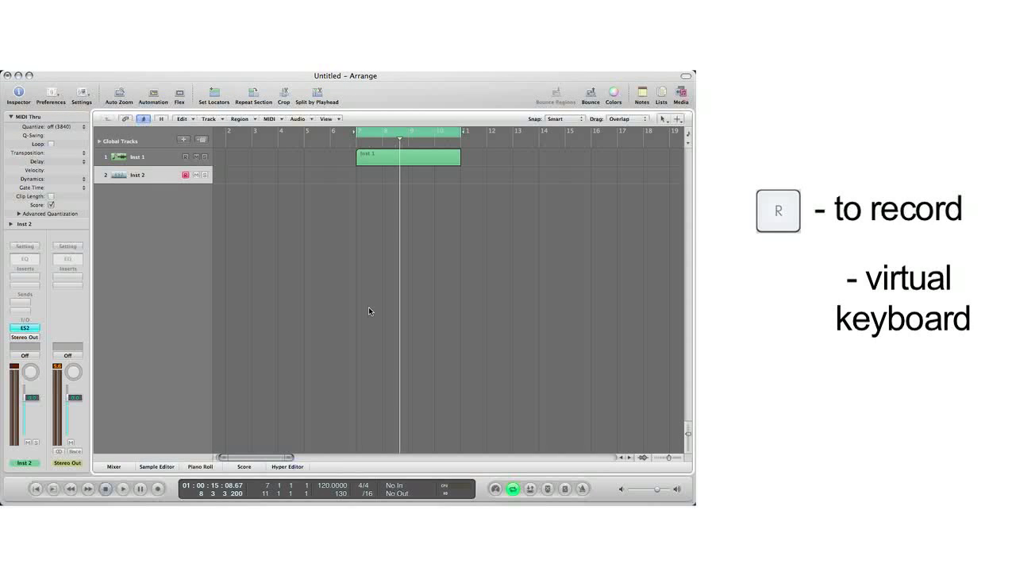
Record the D-G-J and S-F-H chords on Inst 2 from the Caps Lock keyboard
key("r")
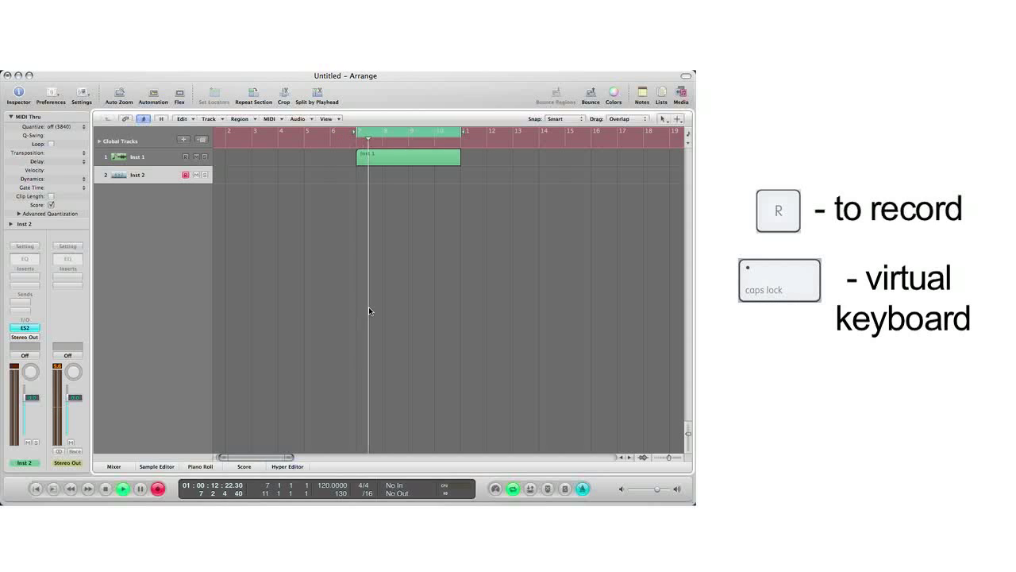
key("Caps_Lock")
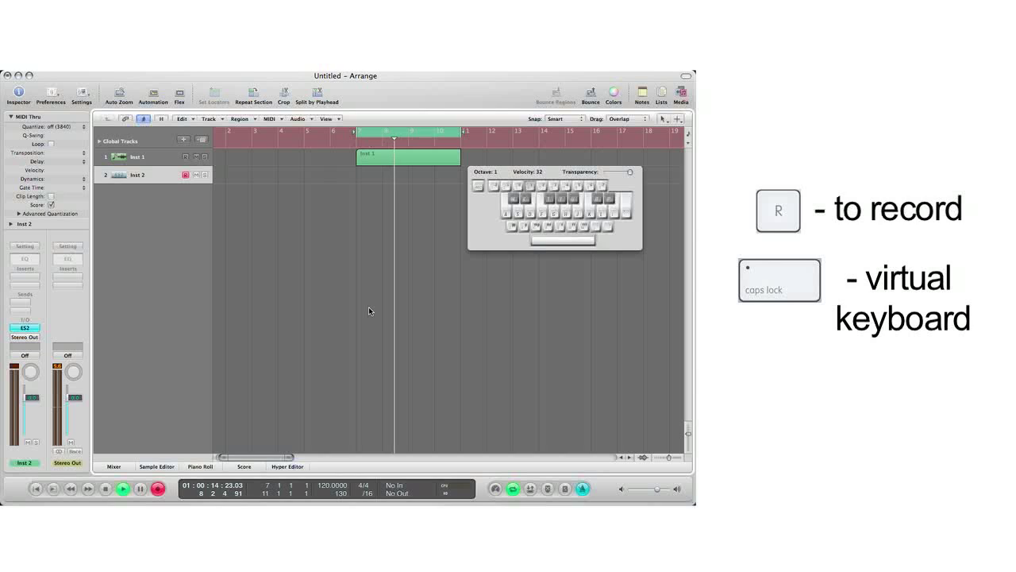
key("d+g+j")
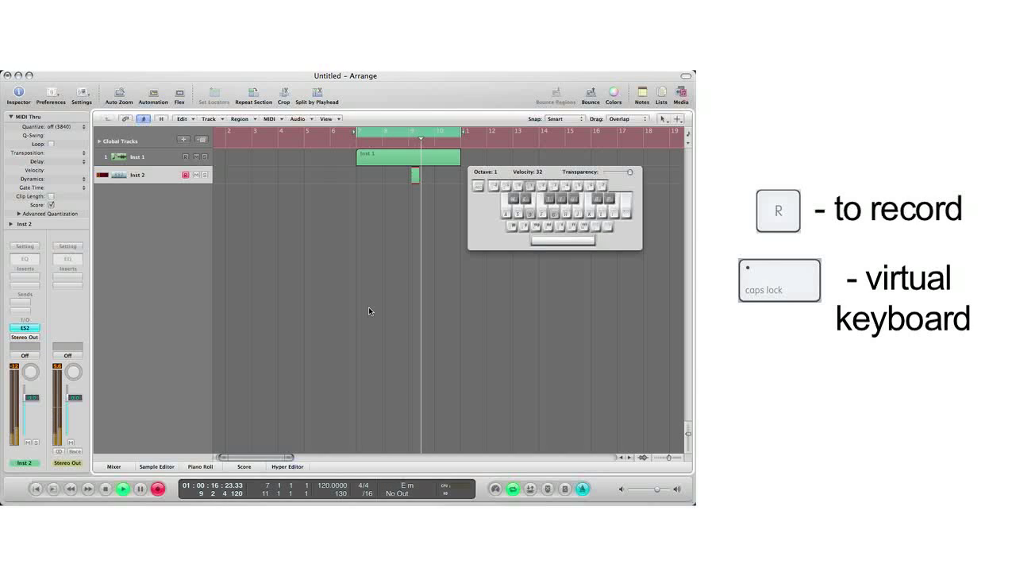
key("s+f+h")
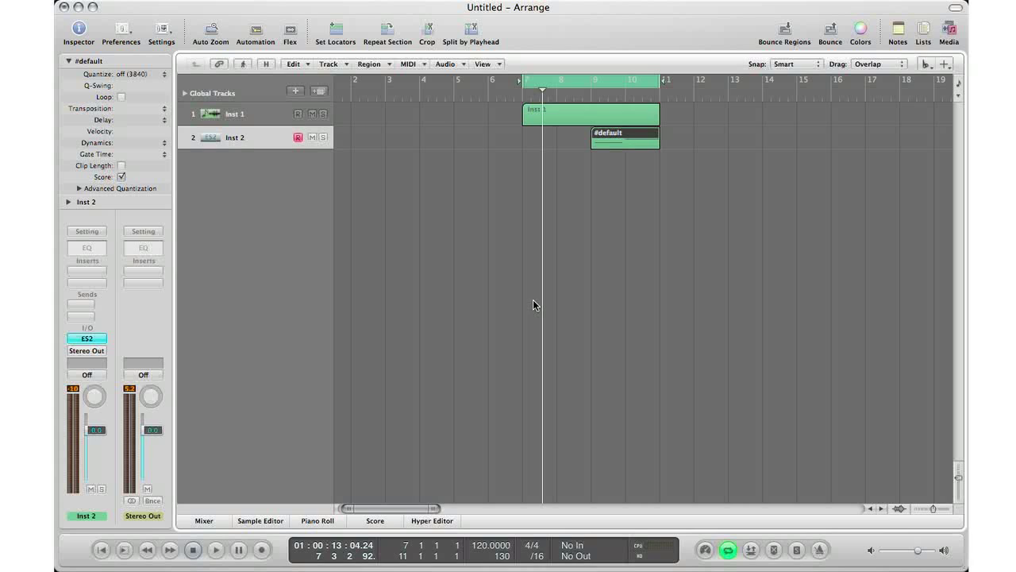
Bring up the Tool menu at the pointer with Esc
key("Escape")
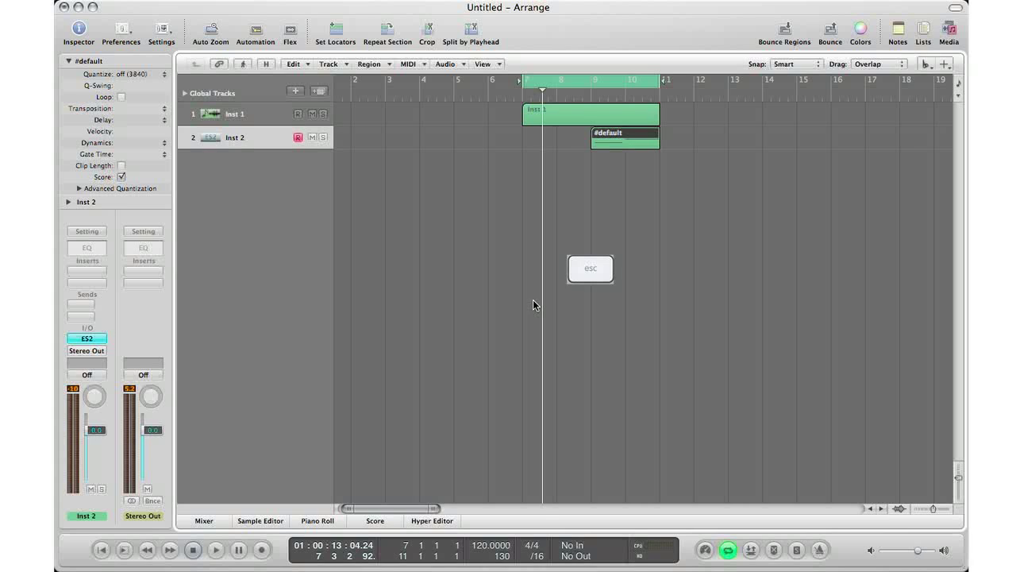
key("Escape")
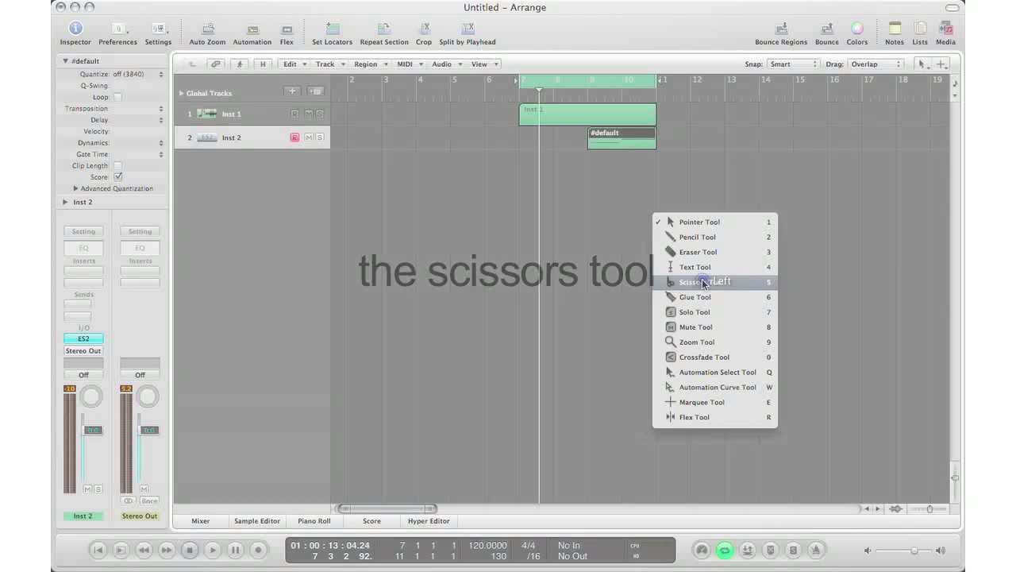
With the Scissors tool, split Inst 2 at bar 10 and Inst 1 near bars 9 and 10
left_click(692, 279)
left_click(640, 147)
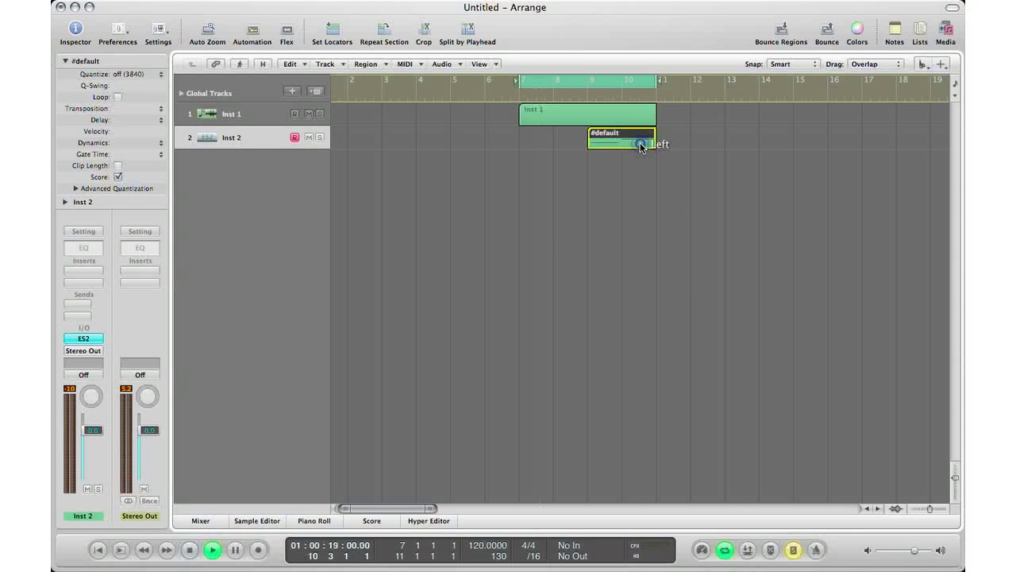
left_click(602, 200)
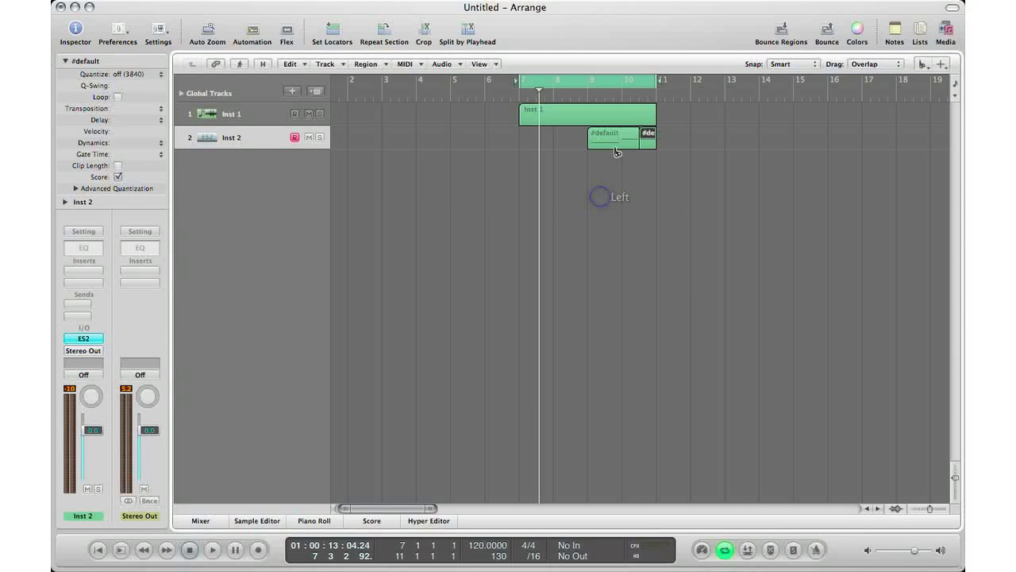
left_click(597, 113)
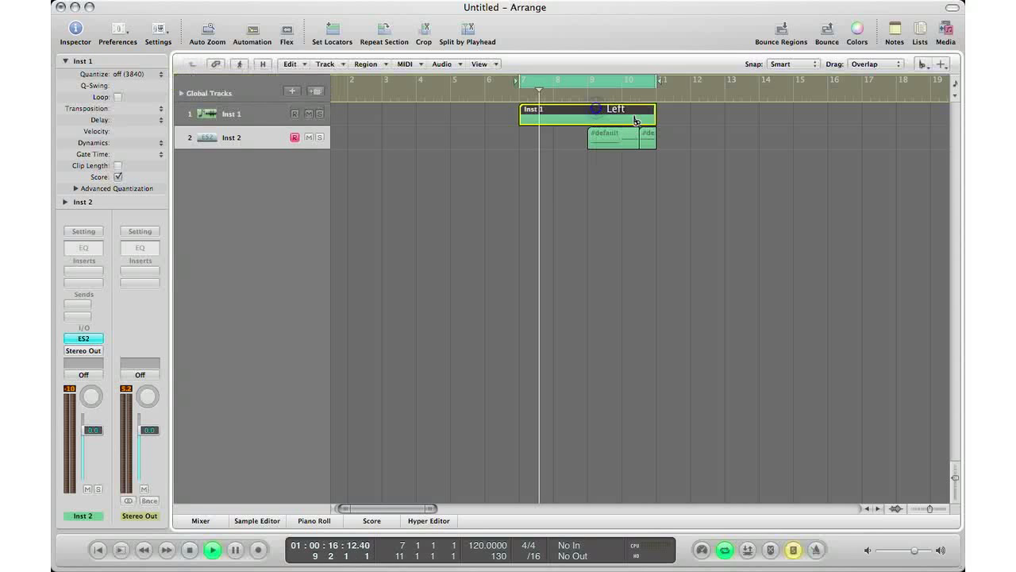
left_click(631, 114)
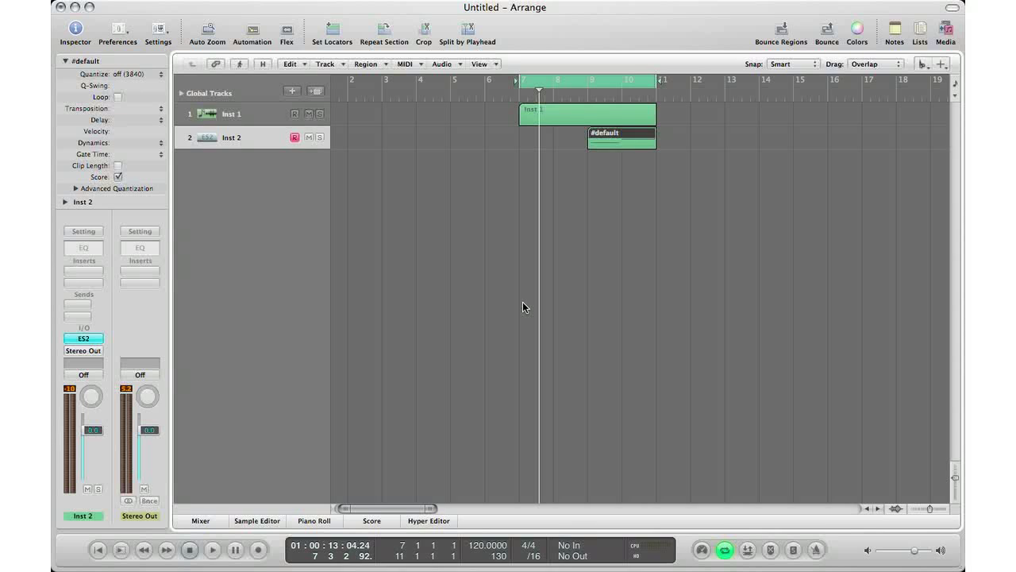
Switch to the Pointer tool, then the Pencil tool, from the Tool menu
key("Escape")
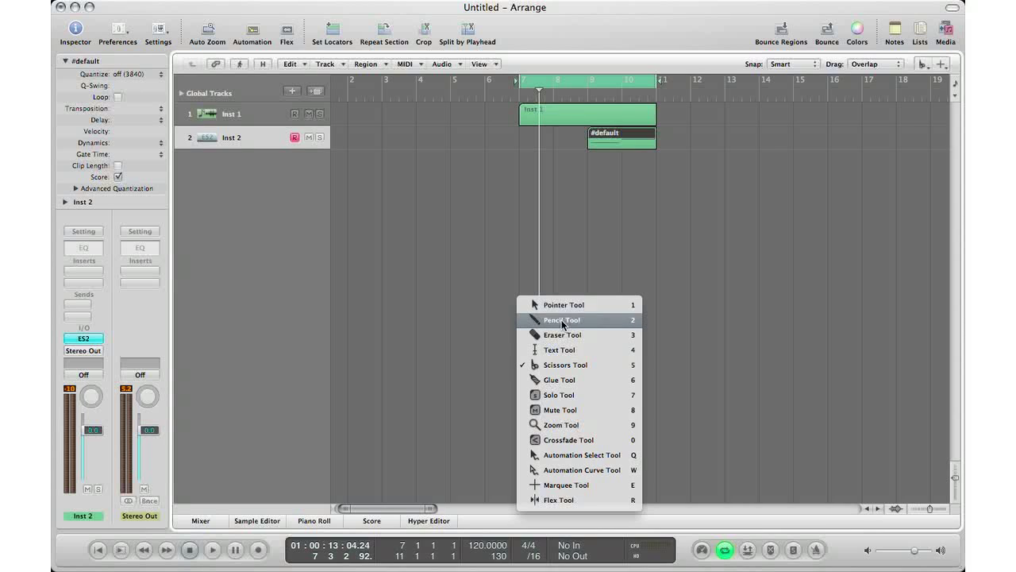
left_click(570, 266)
key("Escape")
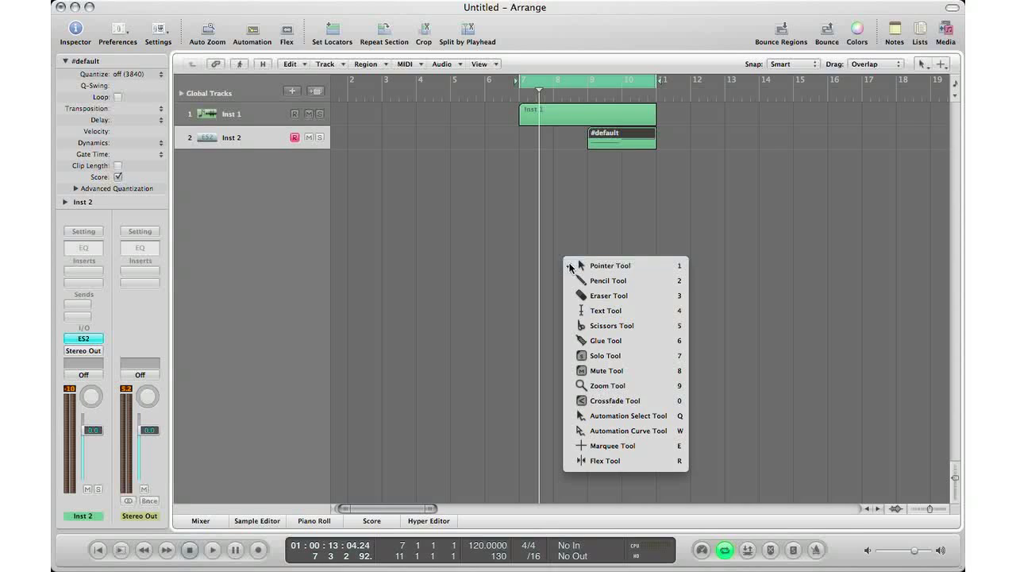
key("2")
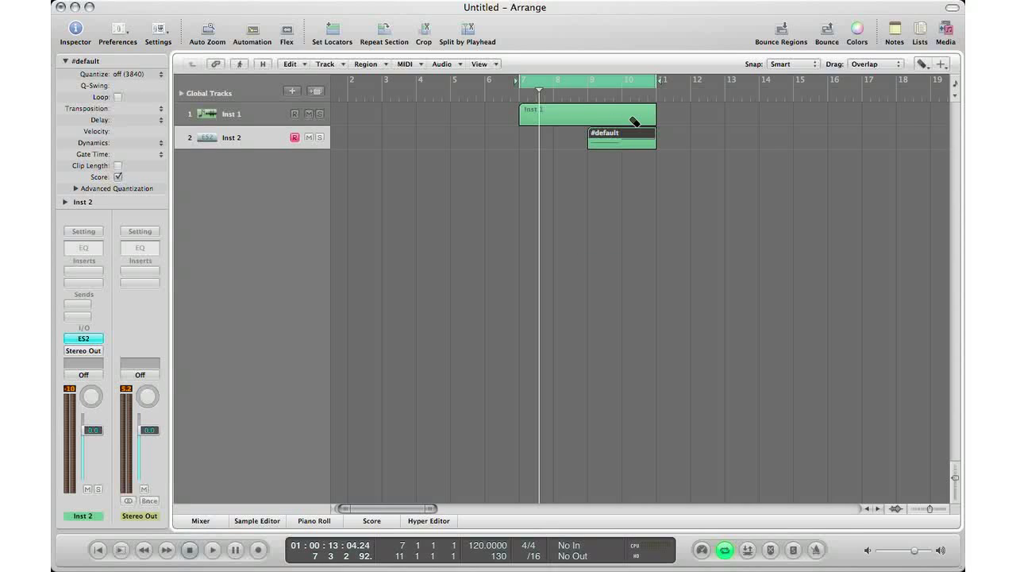
Choose another tool from the Tool menu and split the Inst 1 region near bar 10
key("Escape")
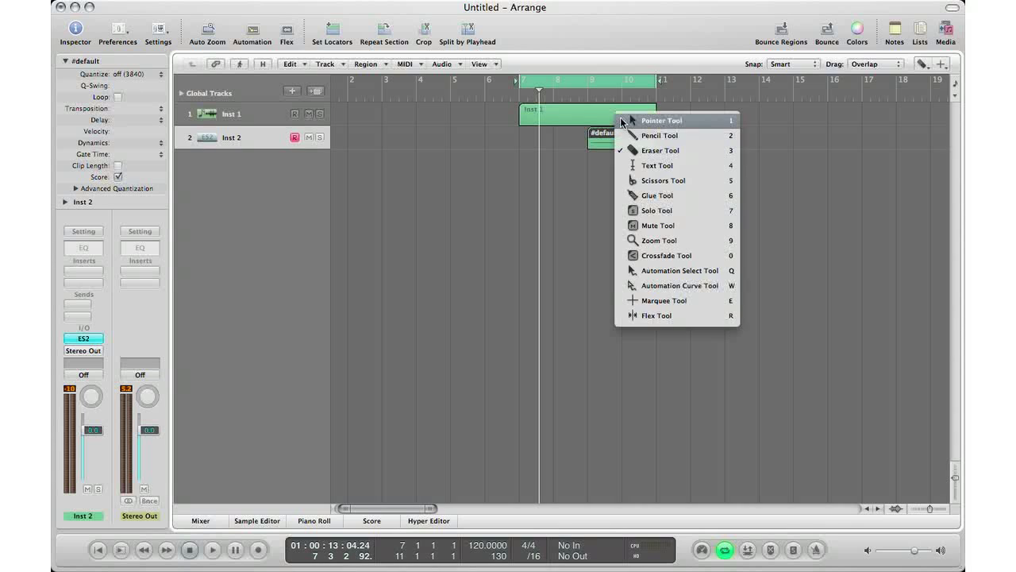
left_click(622, 120)
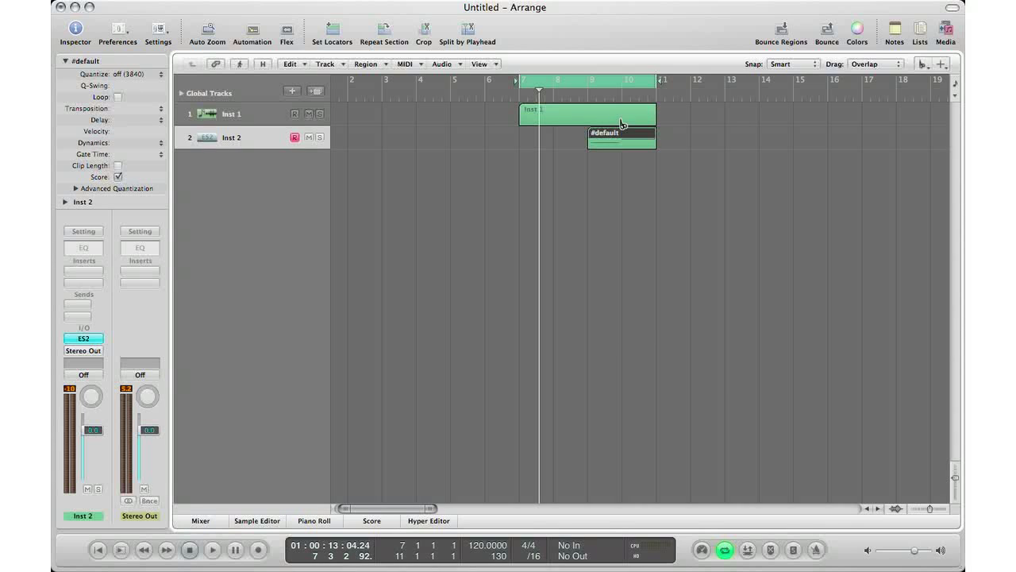
left_click(622, 120)
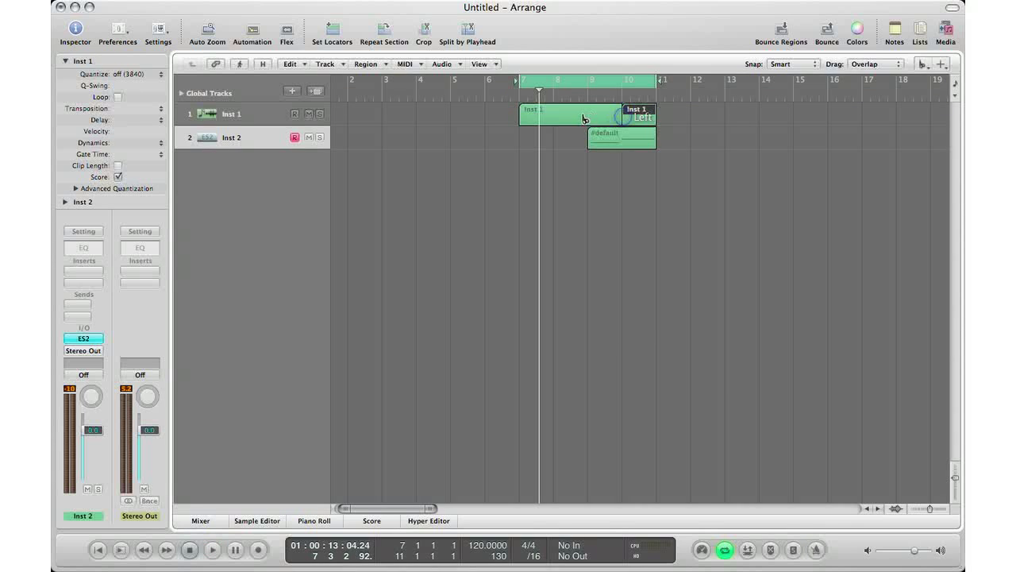